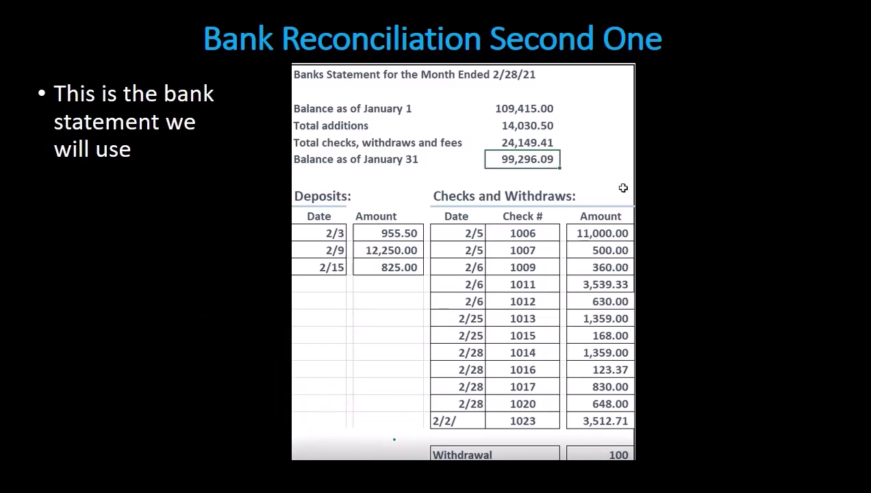
Step: Advance the slides to the one about opening the check register
{"action": "left_click", "coordinate": [192, 388]}
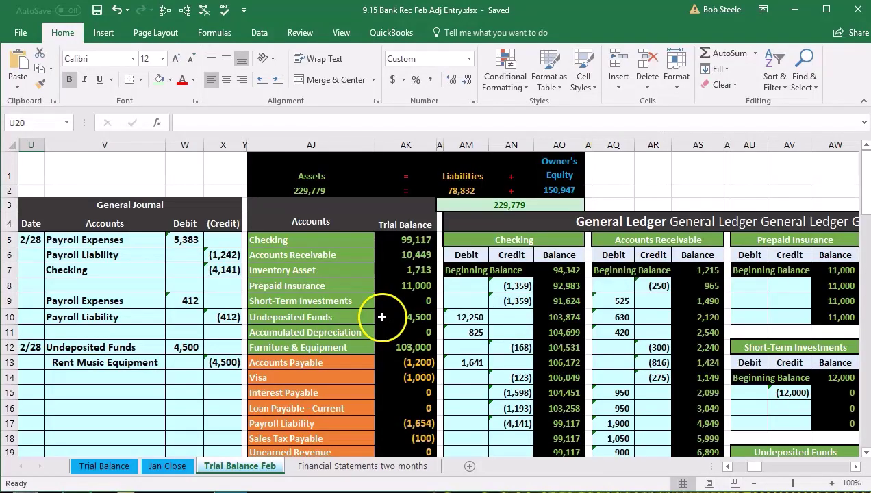
Step: Move right from the Checking trial balance amount to the February bank reconciliation in FD:FE
{"action": "left_click", "coordinate": [390, 240]}
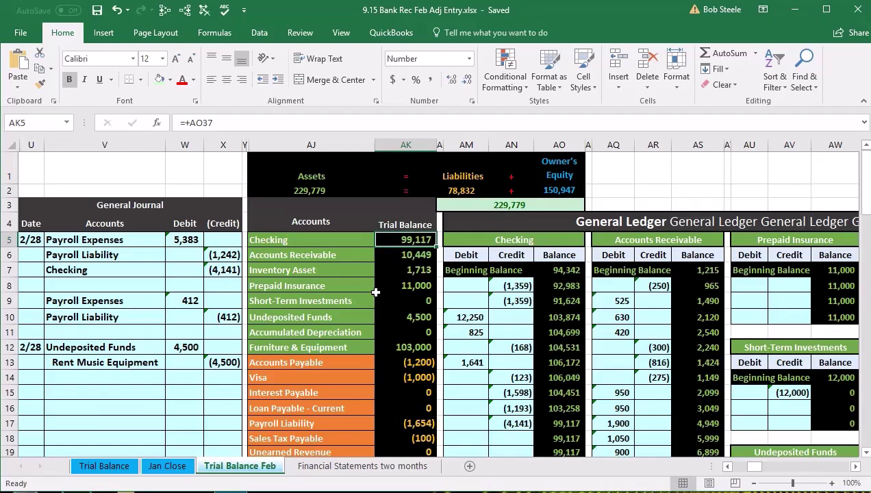
{"action": "key", "text": "Right"}
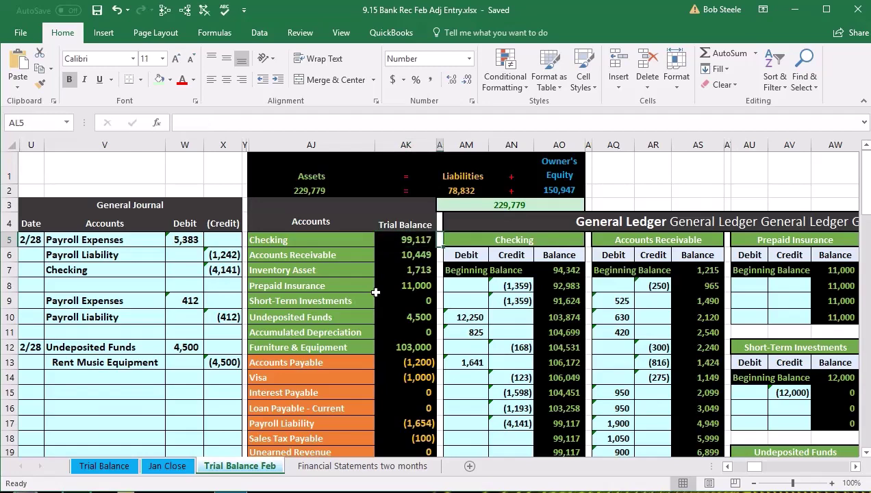
{"action": "key", "text": "Right"}
{"action": "key", "text": "Right"}
{"action": "key", "text": "Right"}
{"action": "key", "text": "Right"}
{"action": "key", "text": "Right"}
{"action": "key", "text": "Right"}
{"action": "key", "text": "Right"}
{"action": "key", "text": "Right"}
{"action": "key", "text": "Right"}
{"action": "key", "text": "Right"}
{"action": "key", "text": "Right"}
{"action": "key", "text": "Right"}
{"action": "key", "text": "Right"}
{"action": "key", "text": "Right"}
{"action": "key", "text": "Right"}
{"action": "key", "text": "Right"}
{"action": "key", "text": "Right"}
{"action": "key", "text": "Right"}
{"action": "key", "text": "Right"}
{"action": "key", "text": "Right"}
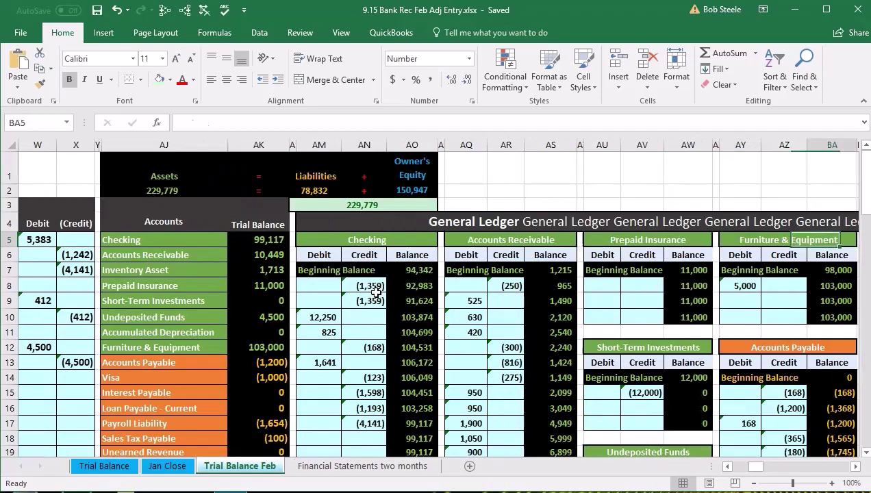
{"action": "key", "text": "Right"}
{"action": "key", "text": "Right"}
{"action": "key", "text": "Right"}
{"action": "key", "text": "Right"}
{"action": "key", "text": "Right"}
{"action": "key", "text": "Right"}
{"action": "key", "text": "Right"}
{"action": "key", "text": "Right"}
{"action": "key", "text": "Right"}
{"action": "key", "text": "Right"}
{"action": "key", "text": "Right"}
{"action": "key", "text": "Right"}
{"action": "key", "text": "Right"}
{"action": "key", "text": "Right"}
{"action": "key", "text": "Right"}
{"action": "key", "text": "Right"}
{"action": "key", "text": "Right"}
{"action": "key", "text": "Right"}
{"action": "key", "text": "Right"}
{"action": "key", "text": "Right"}
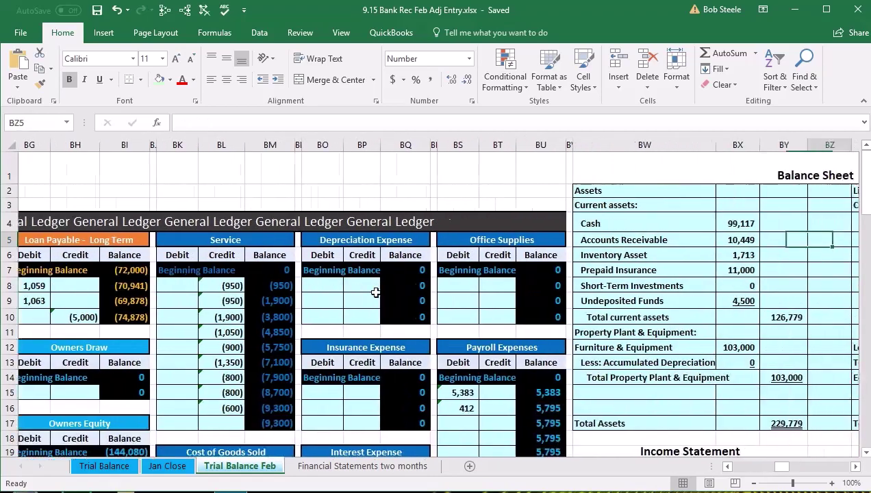
{"action": "key", "text": "Right"}
{"action": "key", "text": "Right"}
{"action": "key", "text": "Right"}
{"action": "key", "text": "Right"}
{"action": "key", "text": "Right"}
{"action": "key", "text": "Right"}
{"action": "key", "text": "Right"}
{"action": "key", "text": "Right"}
{"action": "key", "text": "Right"}
{"action": "key", "text": "Right"}
{"action": "key", "text": "Right"}
{"action": "key", "text": "Right"}
{"action": "key", "text": "Right"}
{"action": "key", "text": "Right"}
{"action": "key", "text": "Right"}
{"action": "key", "text": "Right"}
{"action": "key", "text": "Right"}
{"action": "key", "text": "Right"}
{"action": "key", "text": "Right"}
{"action": "key", "text": "Right"}
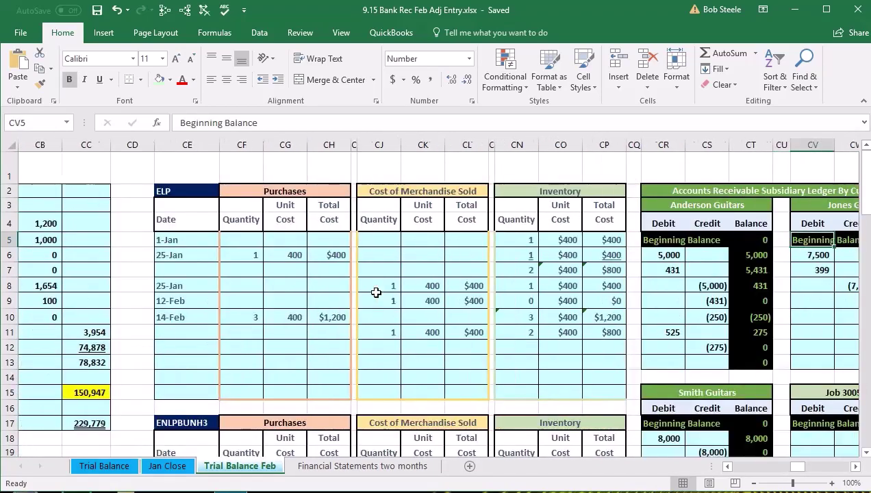
{"action": "key", "text": "Right"}
{"action": "key", "text": "Right"}
{"action": "key", "text": "Right"}
{"action": "key", "text": "Right"}
{"action": "key", "text": "Right"}
{"action": "key", "text": "Right"}
{"action": "key", "text": "Right"}
{"action": "key", "text": "Right"}
{"action": "key", "text": "Right"}
{"action": "key", "text": "Right"}
{"action": "key", "text": "Right"}
{"action": "key", "text": "Right"}
{"action": "key", "text": "Right"}
{"action": "key", "text": "Right"}
{"action": "key", "text": "Right"}
{"action": "key", "text": "Right"}
{"action": "key", "text": "Right"}
{"action": "key", "text": "Right"}
{"action": "key", "text": "Right"}
{"action": "key", "text": "Right"}
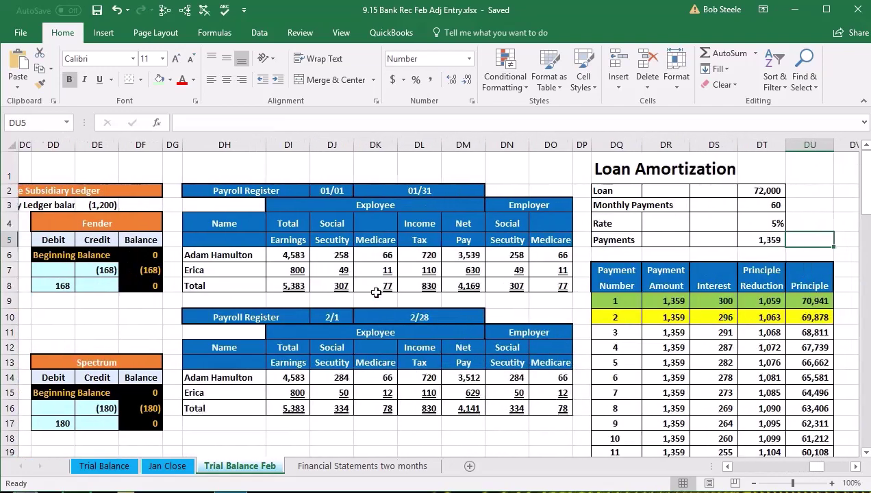
{"action": "key", "text": "Right"}
{"action": "key", "text": "Right"}
{"action": "key", "text": "Right"}
{"action": "key", "text": "Right"}
{"action": "key", "text": "Right"}
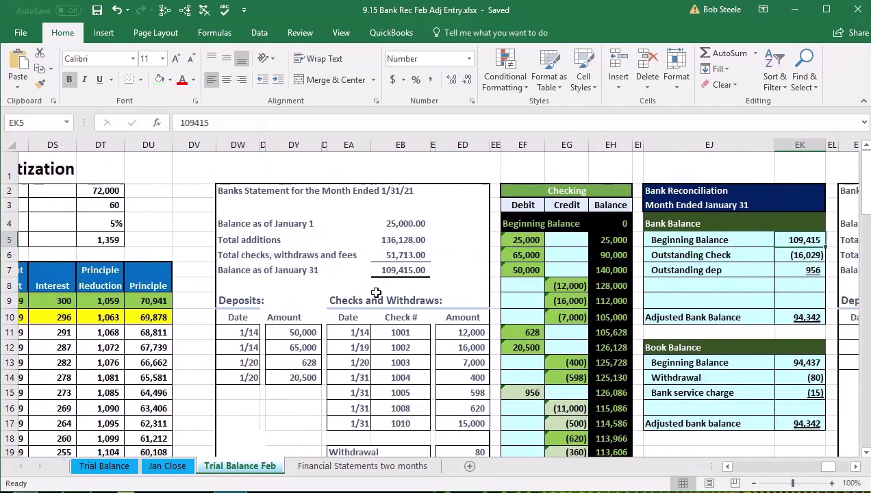
{"action": "key", "text": "Right"}
{"action": "key", "text": "Right"}
{"action": "key", "text": "Right"}
{"action": "key", "text": "Right"}
{"action": "key", "text": "Right"}
{"action": "key", "text": "Right"}
{"action": "key", "text": "Right"}
{"action": "key", "text": "Right"}
{"action": "key", "text": "Right"}
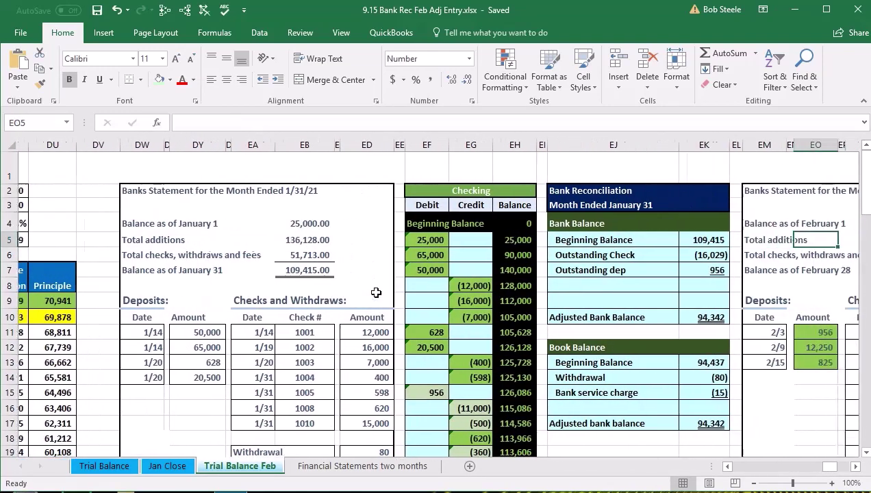
{"action": "key", "text": "Right"}
{"action": "key", "text": "Right"}
{"action": "key", "text": "Right"}
{"action": "key", "text": "Right"}
{"action": "key", "text": "Right"}
{"action": "key", "text": "Right"}
{"action": "key", "text": "Right"}
{"action": "key", "text": "Right"}
{"action": "key", "text": "Right"}
{"action": "key", "text": "Right"}
{"action": "key", "text": "Right"}
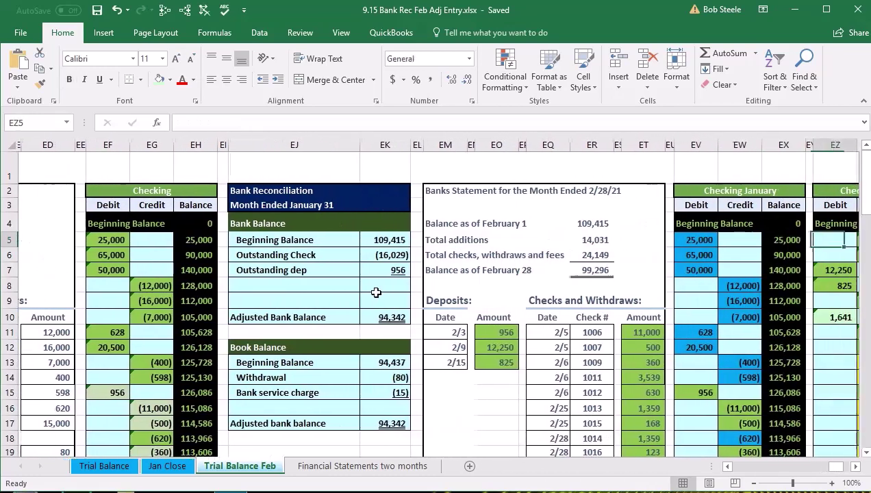
{"action": "key", "text": "Right"}
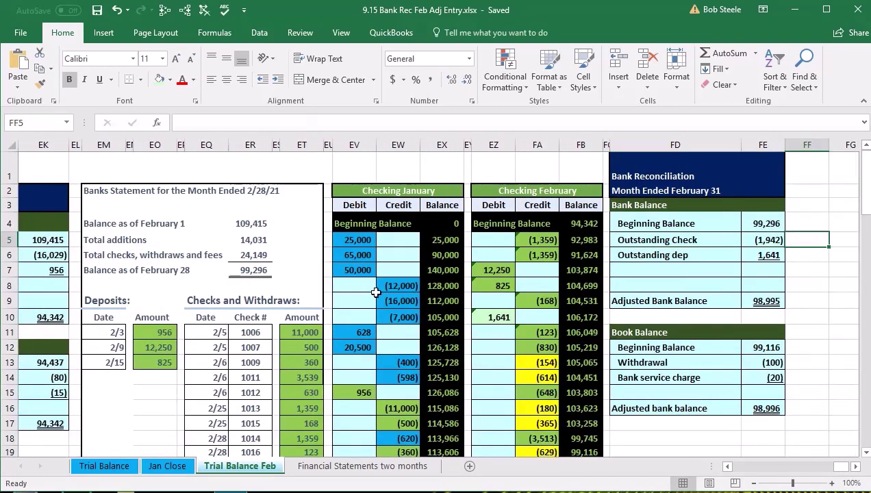
{"action": "left_click", "coordinate": [102, 144]}
{"action": "left_click", "coordinate": [763, 145]}
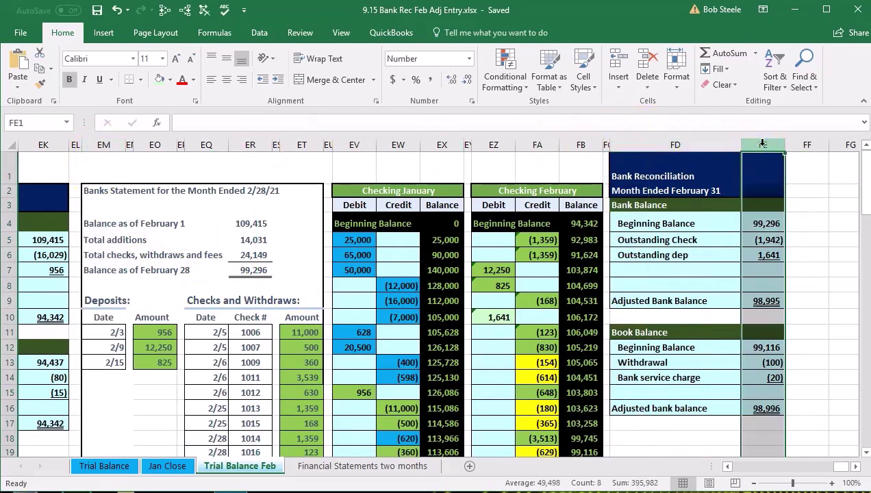
{"action": "left_click", "coordinate": [705, 266]}
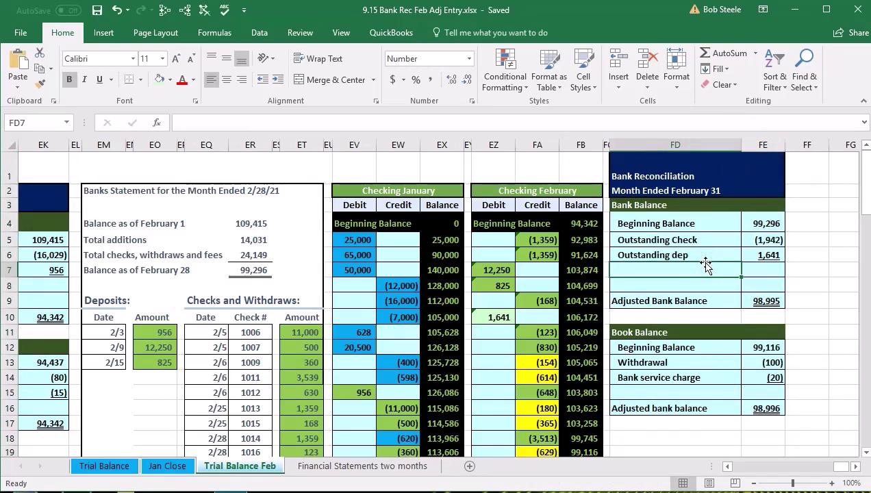
{"action": "scroll", "coordinate": [706, 267], "scroll_direction": "down", "scroll_amount": 2}
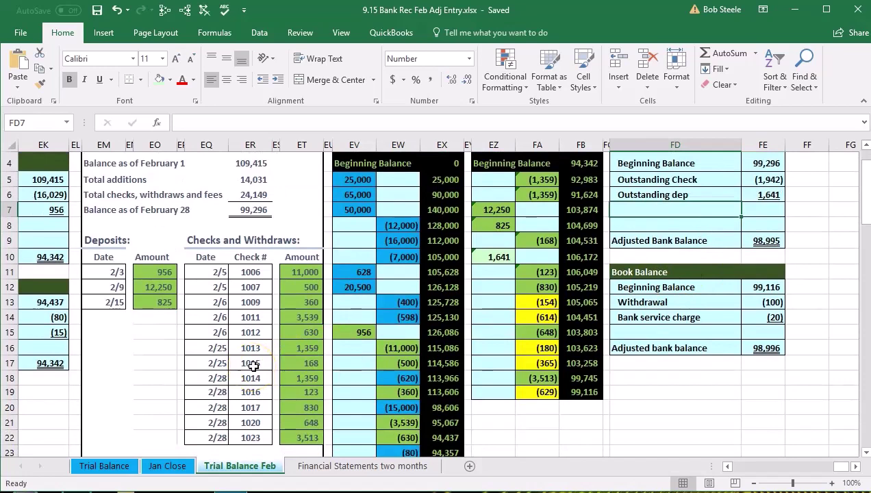
{"action": "scroll", "coordinate": [256, 371], "scroll_direction": "down", "scroll_amount": 1}
{"action": "scroll", "coordinate": [257, 370], "scroll_direction": "down", "scroll_amount": 2}
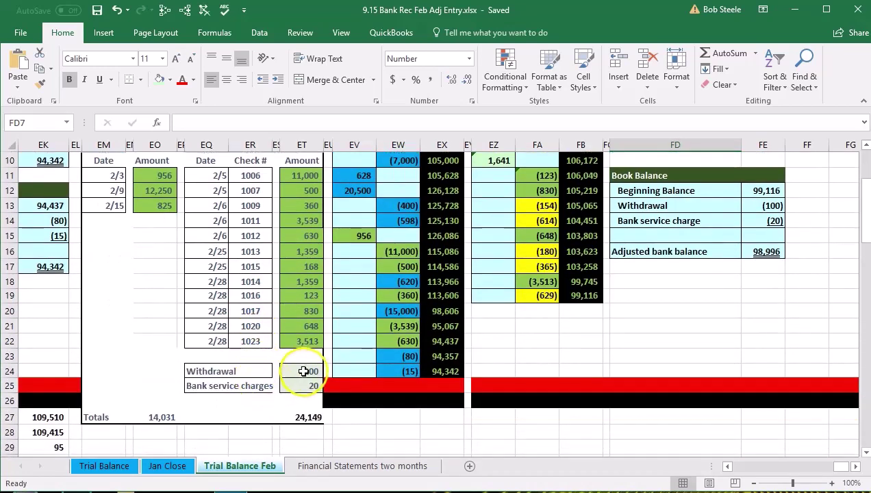
{"action": "left_click_drag", "start_coordinate": [305, 371], "coordinate": [301, 386]}
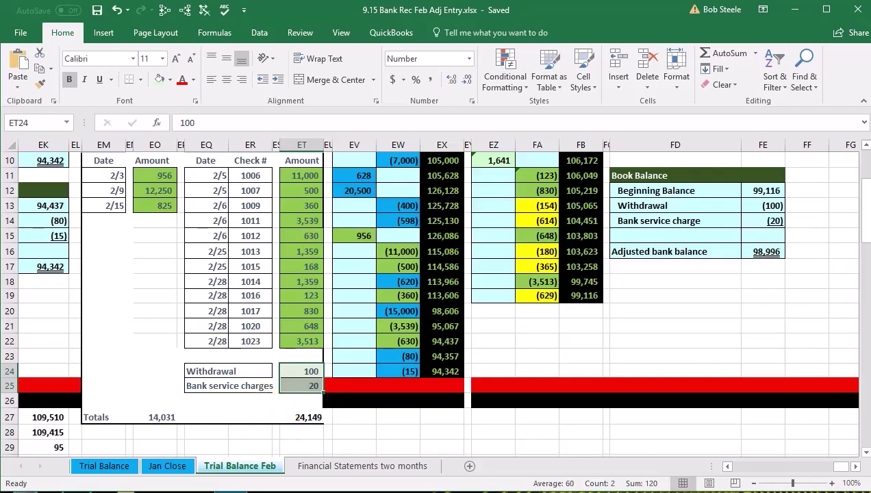
{"action": "left_click", "coordinate": [644, 339]}
{"action": "scroll", "coordinate": [647, 342], "scroll_direction": "up", "scroll_amount": 2}
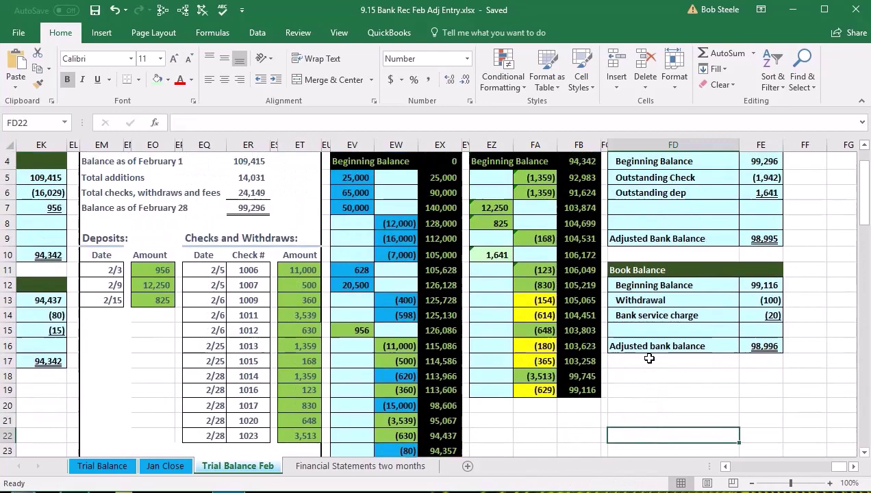
{"action": "scroll", "coordinate": [649, 359], "scroll_direction": "up", "scroll_amount": 1}
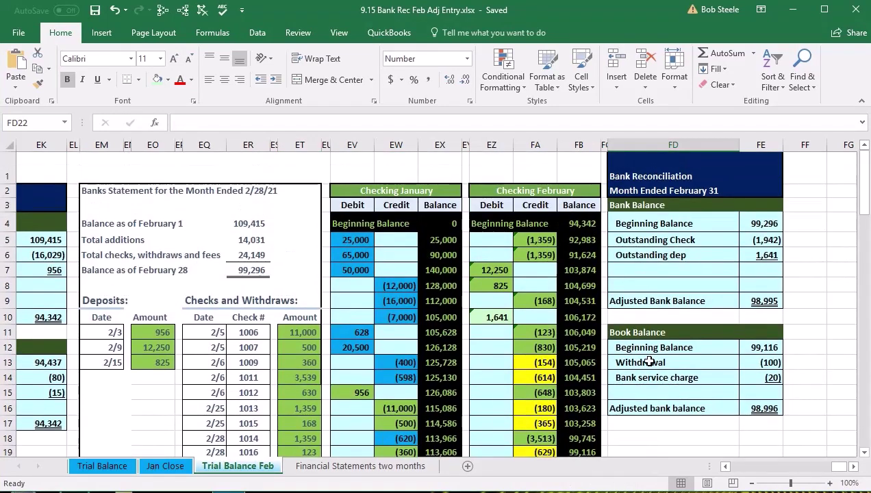
{"action": "left_click", "coordinate": [625, 332]}
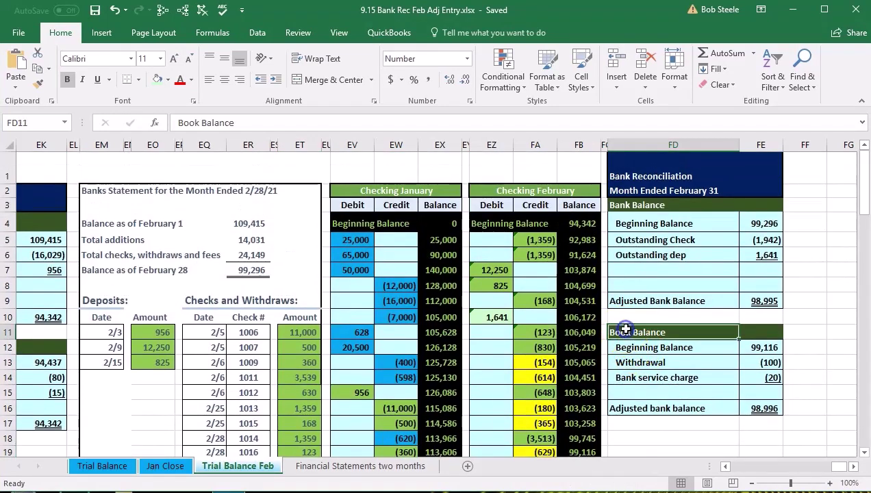
{"action": "left_click", "coordinate": [749, 346]}
{"action": "scroll", "coordinate": [748, 346], "scroll_direction": "down", "scroll_amount": 1}
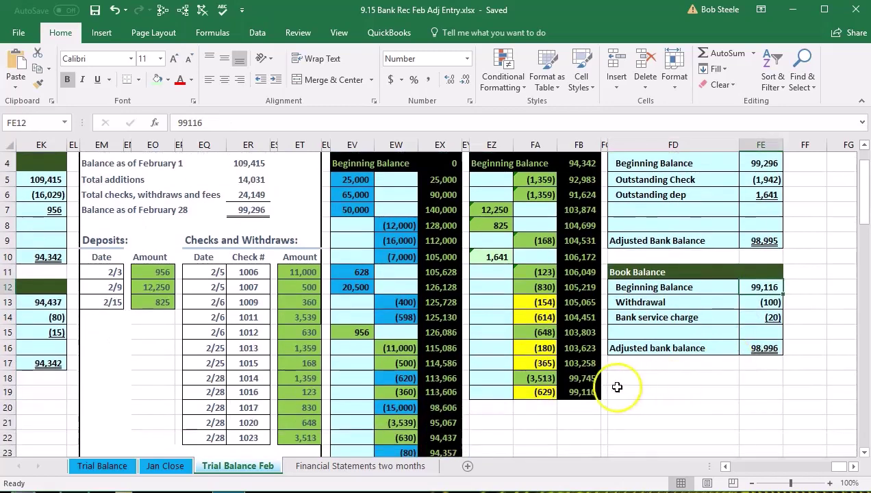
{"action": "left_click", "coordinate": [580, 392]}
{"action": "left_click", "coordinate": [668, 304]}
{"action": "left_click", "coordinate": [695, 317]}
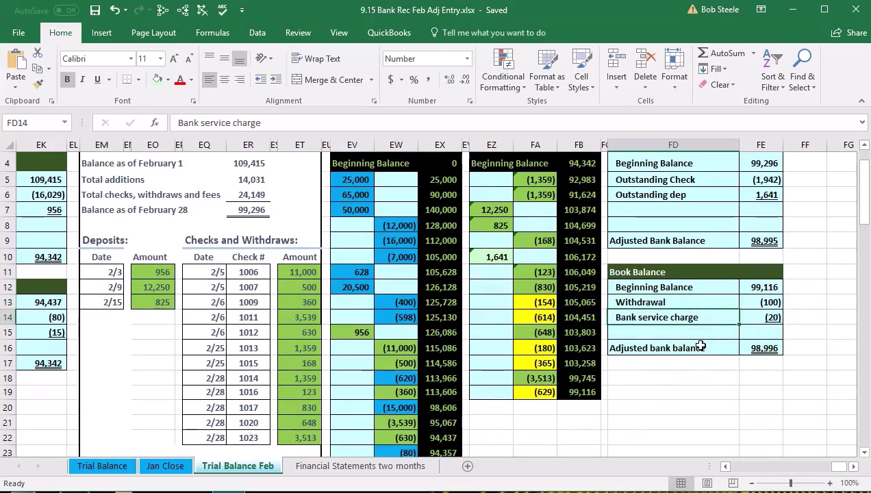
{"action": "left_click", "coordinate": [498, 408]}
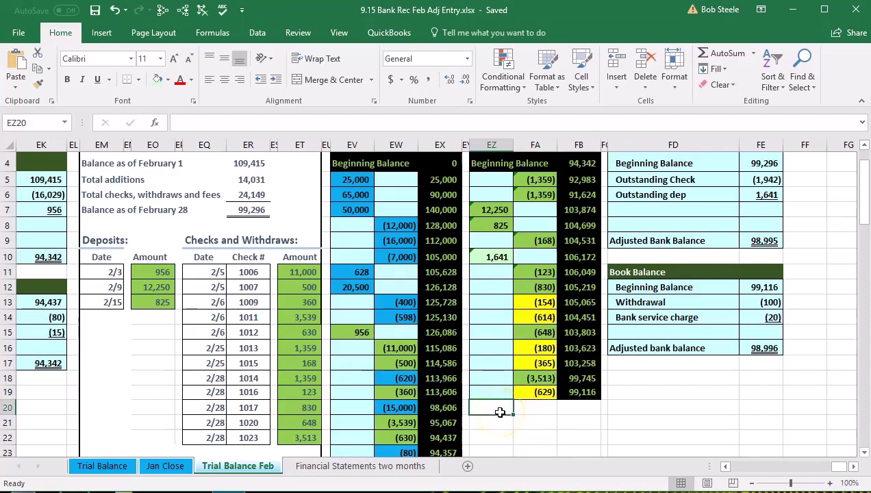
Step: Enter the -100 withdrawal and -20 service charge in FA20:FA21
{"action": "key", "text": "Right"}
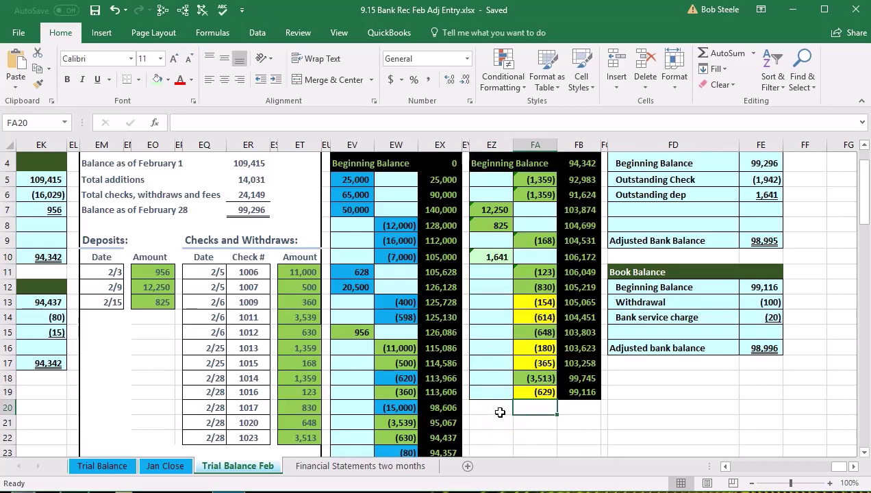
{"action": "type", "text": "-100"}
{"action": "key", "text": "Return"}
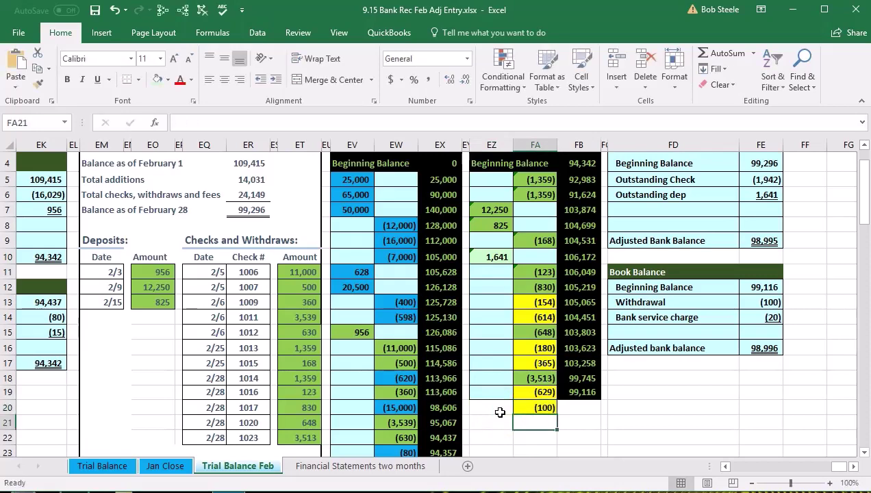
{"action": "type", "text": "20"}
{"action": "key", "text": "Return"}
{"action": "key", "text": "Up"}
{"action": "type", "text": "-"}
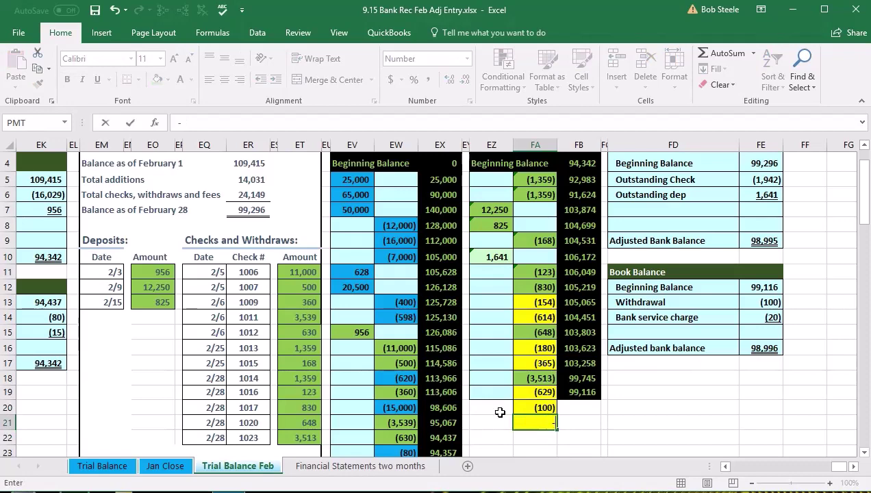
{"action": "type", "text": "20"}
{"action": "key", "text": "Return"}
Step: Extend the FB19 running balance to row 21 and confirm it matches 98,996
{"action": "left_click", "coordinate": [589, 393]}
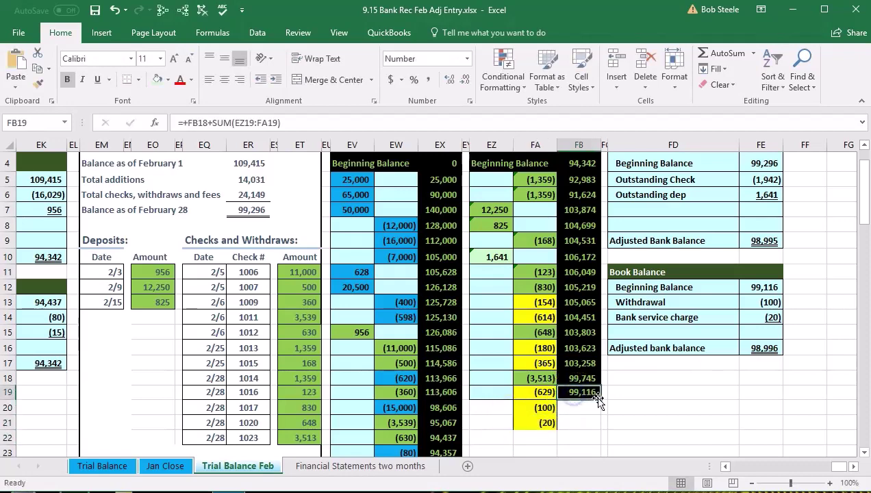
{"action": "left_click_drag", "start_coordinate": [598, 400], "coordinate": [600, 430]}
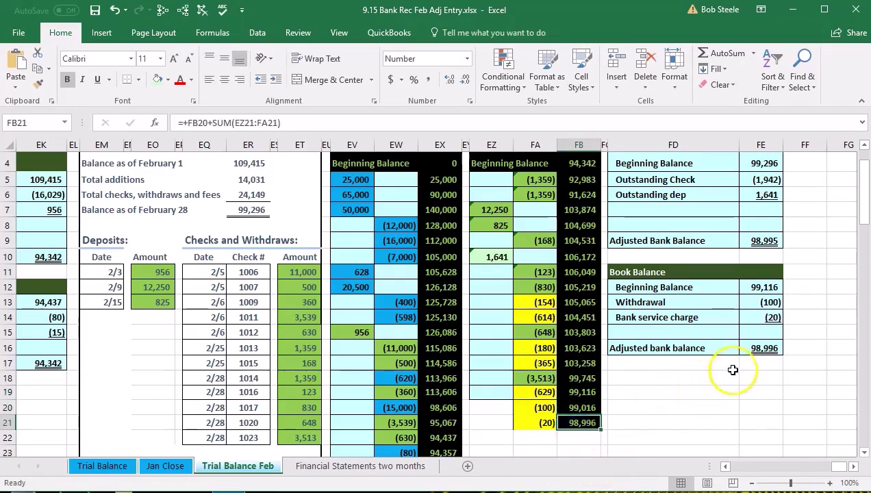
{"action": "left_click", "coordinate": [757, 347]}
{"action": "left_click", "coordinate": [594, 422]}
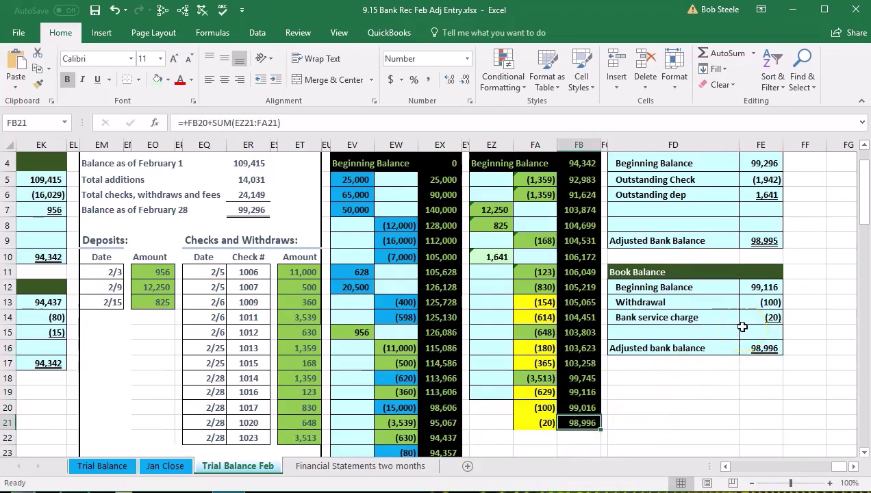
{"action": "scroll", "coordinate": [742, 327], "scroll_direction": "up", "scroll_amount": 1}
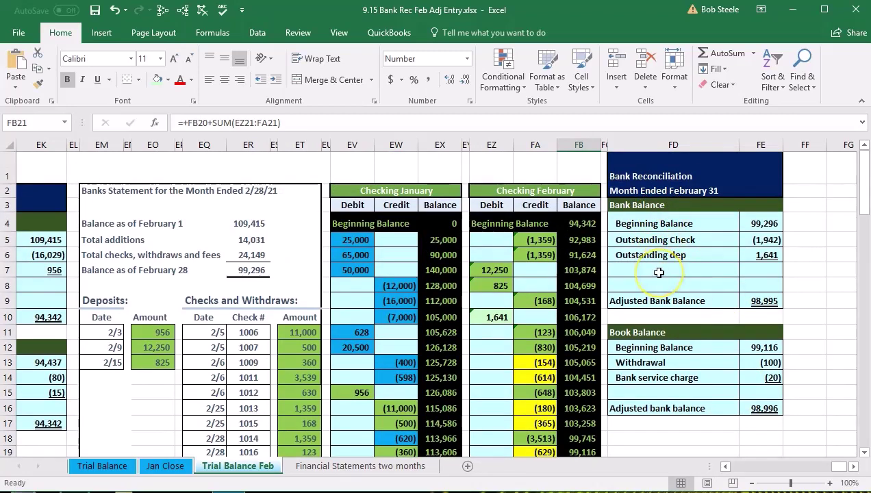
{"action": "left_click", "coordinate": [655, 362]}
{"action": "left_click_drag", "start_coordinate": [740, 357], "coordinate": [757, 377]}
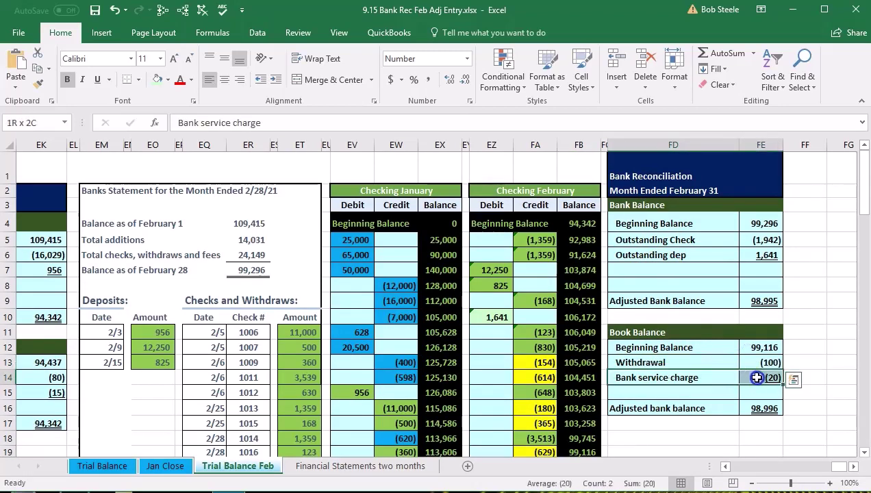
{"action": "left_click", "coordinate": [732, 409]}
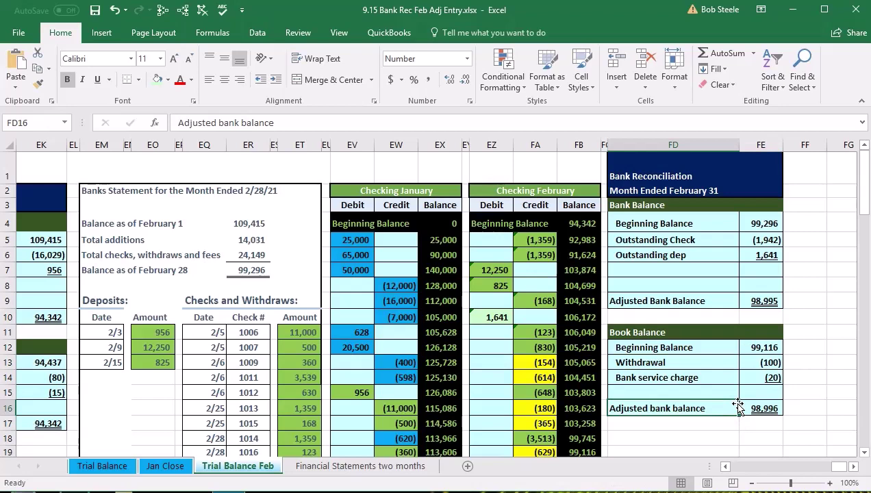
{"action": "left_click", "coordinate": [752, 363]}
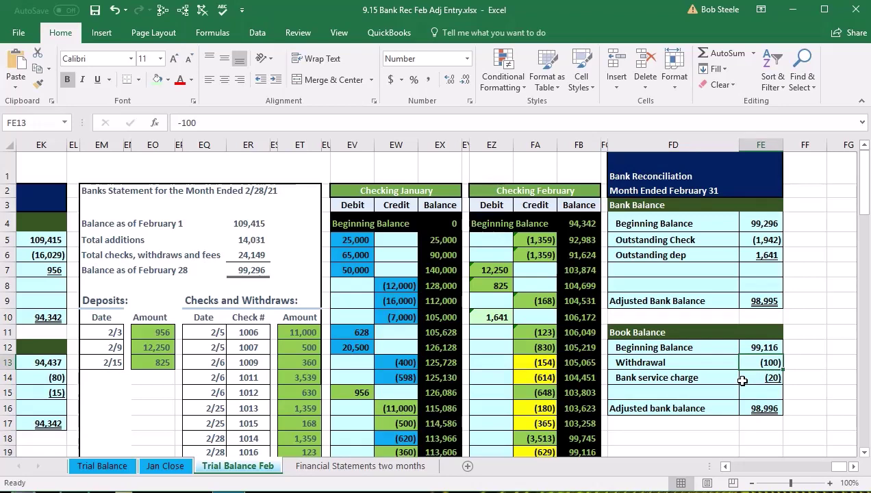
{"action": "left_click", "coordinate": [743, 381]}
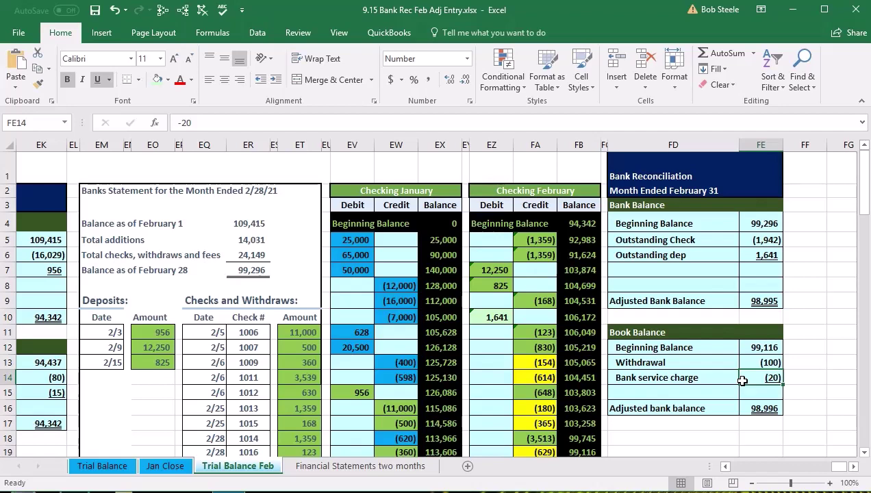
{"action": "left_click", "coordinate": [494, 364]}
Step: Enter the date 2/28 in the next empty General Journal row
{"action": "key", "text": "Left"}
{"action": "key", "text": "Left"}
{"action": "key", "text": "Left"}
{"action": "key", "text": "Left"}
{"action": "key", "text": "Left"}
{"action": "key", "text": "Left"}
{"action": "key", "text": "Left"}
{"action": "key", "text": "Left"}
{"action": "key", "text": "Left"}
{"action": "key", "text": "Left"}
{"action": "key", "text": "Left"}
{"action": "key", "text": "Left"}
{"action": "key", "text": "Left"}
{"action": "key", "text": "Left"}
{"action": "key", "text": "Left"}
{"action": "key", "text": "Left"}
{"action": "key", "text": "Left"}
{"action": "key", "text": "Left"}
{"action": "key", "text": "Left"}
{"action": "key", "text": "Left"}
{"action": "key", "text": "Left"}
{"action": "key", "text": "Left"}
{"action": "key", "text": "Left"}
{"action": "key", "text": "Left"}
{"action": "key", "text": "Left"}
{"action": "key", "text": "Left"}
{"action": "key", "text": "Left"}
{"action": "key", "text": "Left"}
{"action": "key", "text": "Left"}
{"action": "key", "text": "Left"}
{"action": "key", "text": "Left"}
{"action": "key", "text": "Left"}
{"action": "key", "text": "Left"}
{"action": "key", "text": "Left"}
{"action": "key", "text": "Left"}
{"action": "key", "text": "Left"}
{"action": "key", "text": "Left"}
{"action": "key", "text": "Left"}
{"action": "key", "text": "Left"}
{"action": "key", "text": "Left"}
{"action": "key", "text": "Left"}
{"action": "key", "text": "Left"}
{"action": "key", "text": "Left"}
{"action": "key", "text": "Left"}
{"action": "key", "text": "Left"}
{"action": "key", "text": "Left"}
{"action": "key", "text": "Left"}
{"action": "key", "text": "Left"}
{"action": "key", "text": "Left"}
{"action": "key", "text": "Left"}
{"action": "key", "text": "Left"}
{"action": "key", "text": "Left"}
{"action": "key", "text": "Left"}
{"action": "key", "text": "Left"}
{"action": "key", "text": "Left"}
{"action": "key", "text": "Left"}
{"action": "key", "text": "Left"}
{"action": "key", "text": "Left"}
{"action": "key", "text": "Left"}
{"action": "key", "text": "Left"}
{"action": "key", "text": "Left"}
{"action": "key", "text": "Left"}
{"action": "key", "text": "Left"}
{"action": "key", "text": "Left"}
{"action": "key", "text": "Left"}
{"action": "key", "text": "Left"}
{"action": "key", "text": "Left"}
{"action": "key", "text": "Left"}
{"action": "key", "text": "Left"}
{"action": "key", "text": "Left"}
{"action": "key", "text": "Left"}
{"action": "key", "text": "Left"}
{"action": "key", "text": "Left"}
{"action": "key", "text": "Left"}
{"action": "key", "text": "Left"}
{"action": "key", "text": "Left"}
{"action": "key", "text": "Left"}
{"action": "key", "text": "Left"}
{"action": "key", "text": "Left"}
{"action": "key", "text": "Left"}
{"action": "key", "text": "Left"}
{"action": "key", "text": "Left"}
{"action": "key", "text": "Left"}
{"action": "key", "text": "Left"}
{"action": "key", "text": "Left"}
{"action": "key", "text": "Left"}
{"action": "key", "text": "Left"}
{"action": "key", "text": "Left"}
{"action": "key", "text": "Left"}
{"action": "key", "text": "Left"}
{"action": "key", "text": "Left"}
{"action": "key", "text": "Left"}
{"action": "key", "text": "Left"}
{"action": "key", "text": "Left"}
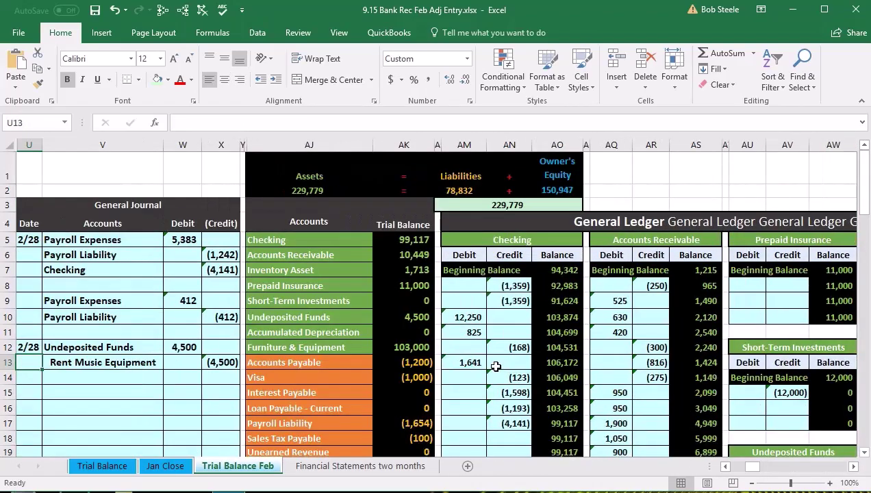
{"action": "left_click", "coordinate": [34, 393]}
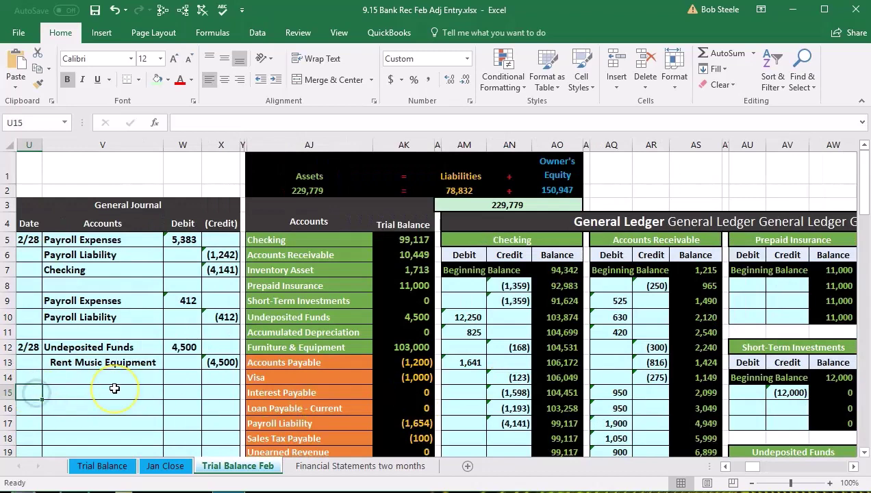
{"action": "type", "text": "2/28"}
{"action": "key", "text": "Return"}
Step: Copy the Checking account name from the trial balance's AJ5 cell
{"action": "scroll", "coordinate": [114, 389], "scroll_direction": "down", "scroll_amount": 1}
{"action": "left_click", "coordinate": [96, 332]}
{"action": "left_click_drag", "start_coordinate": [303, 175], "coordinate": [393, 178]}
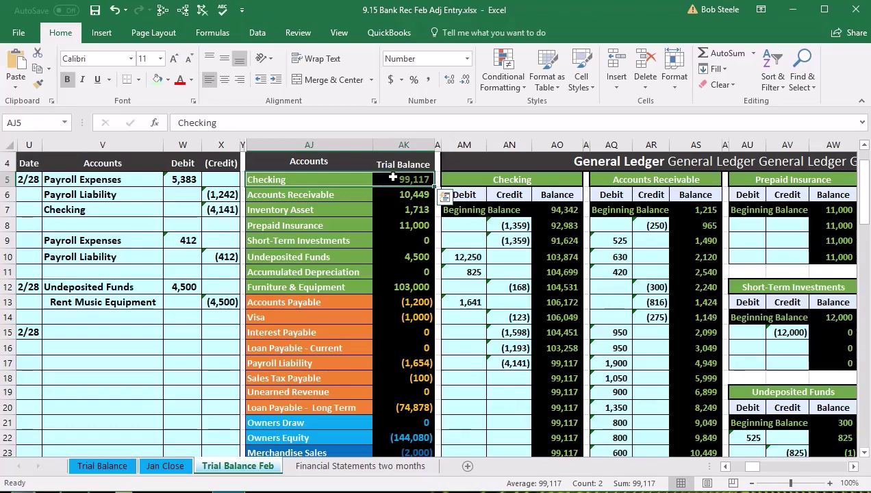
{"action": "left_click", "coordinate": [308, 178]}
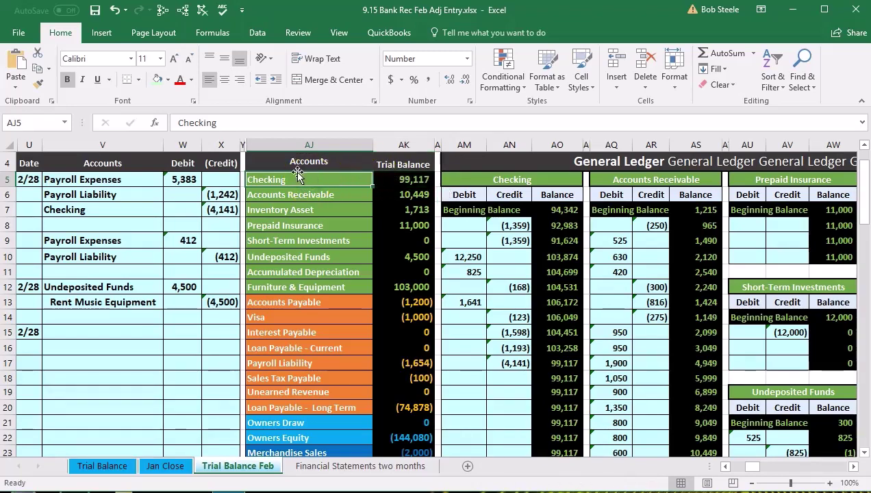
{"action": "left_click", "coordinate": [302, 181]}
{"action": "right_click", "coordinate": [298, 183]}
{"action": "left_click", "coordinate": [349, 210]}
{"action": "left_click", "coordinate": [65, 348]}
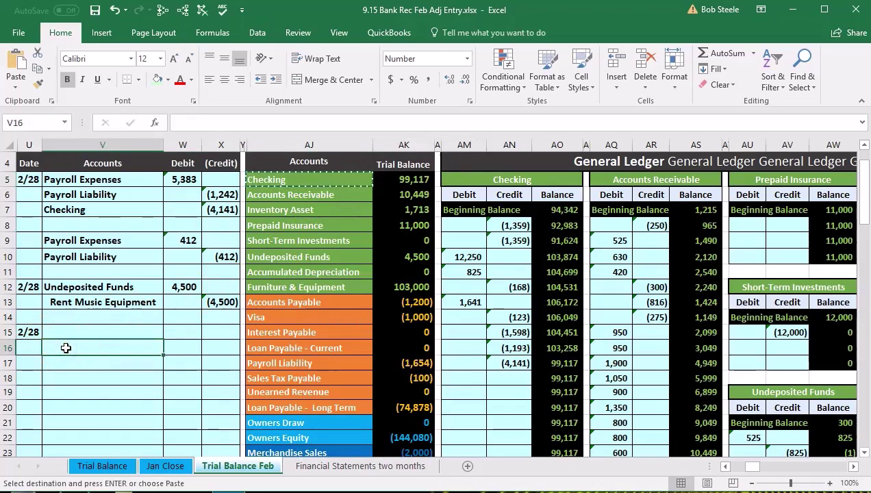
Step: Paste Checking as a value in V16, indent it, and credit -100 in X16
{"action": "right_click", "coordinate": [66, 350]}
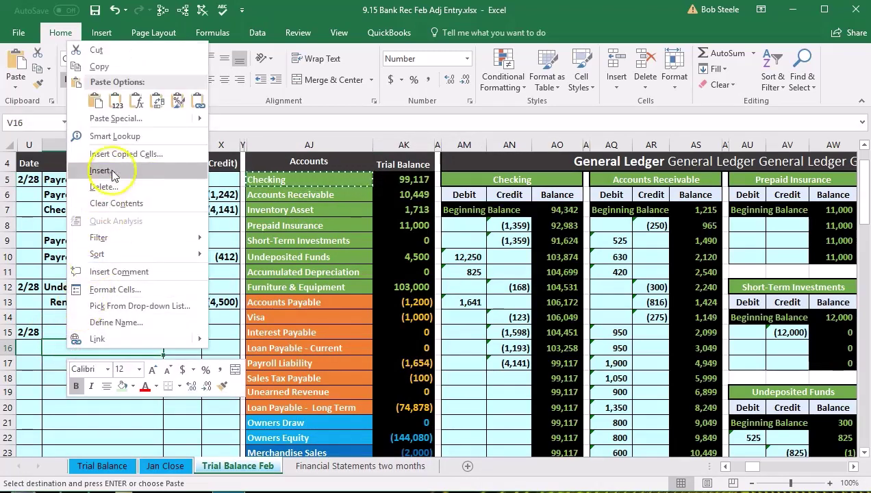
{"action": "left_click", "coordinate": [116, 100]}
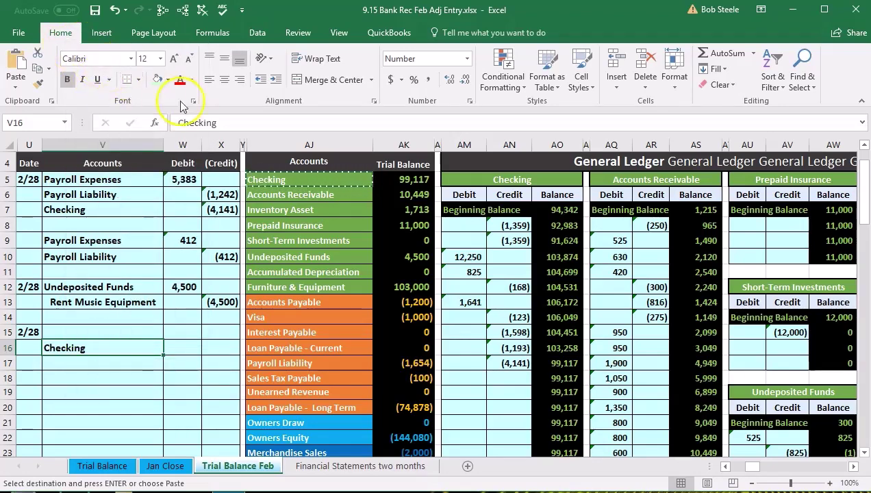
{"action": "left_click", "coordinate": [274, 80]}
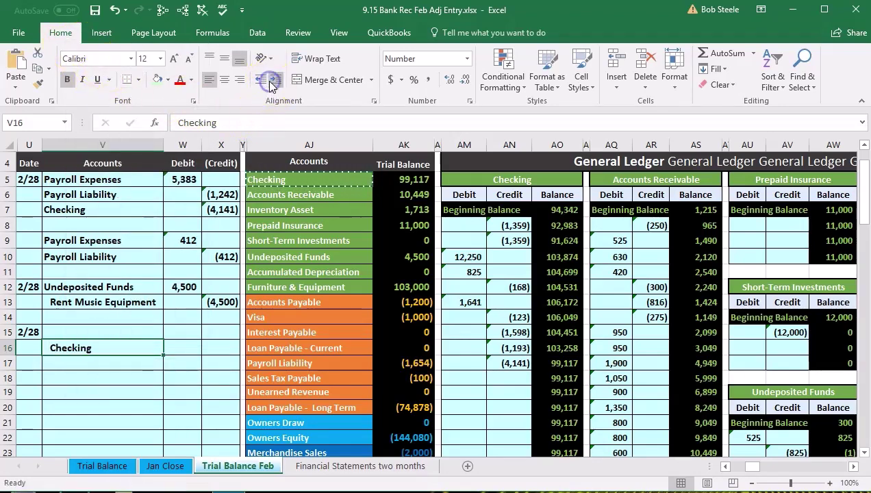
{"action": "left_click", "coordinate": [222, 350]}
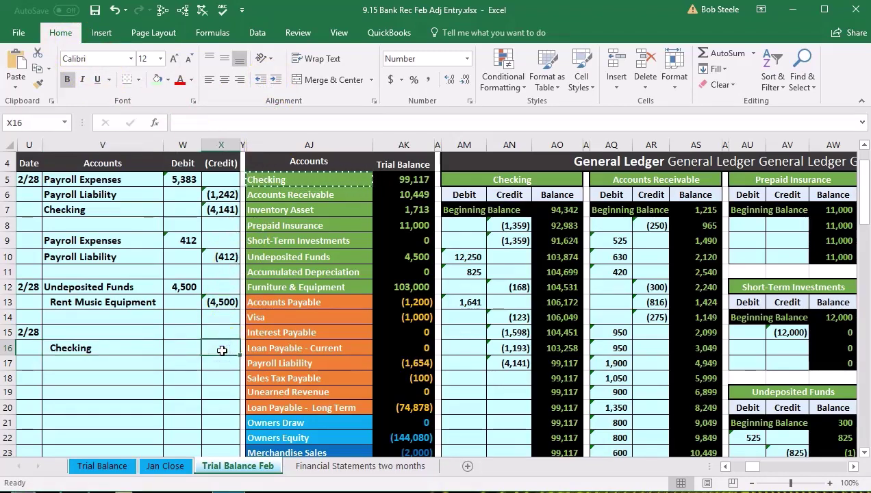
{"action": "type", "text": "-"}
{"action": "type", "text": "100"}
{"action": "key", "text": "Return"}
Step: Enter the matching 100 debit in W15 with the formula =-X16
{"action": "key", "text": "Left"}
{"action": "key", "text": "Up"}
{"action": "key", "text": "Up"}
{"action": "type", "text": "=-"}
{"action": "left_click", "coordinate": [222, 350]}
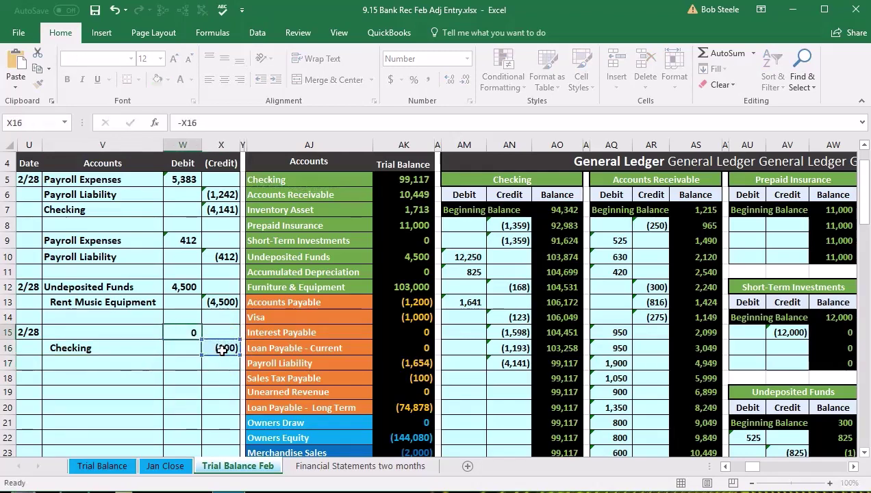
{"action": "key", "text": "Return"}
{"action": "left_click", "coordinate": [125, 329]}
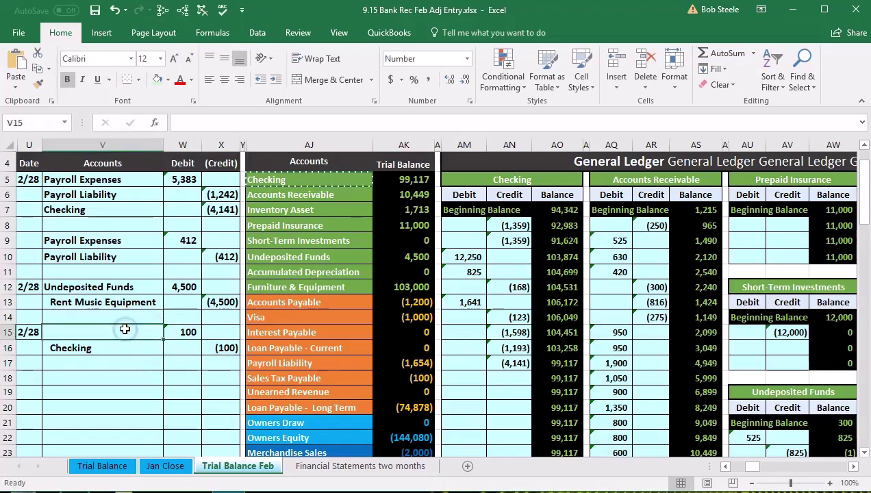